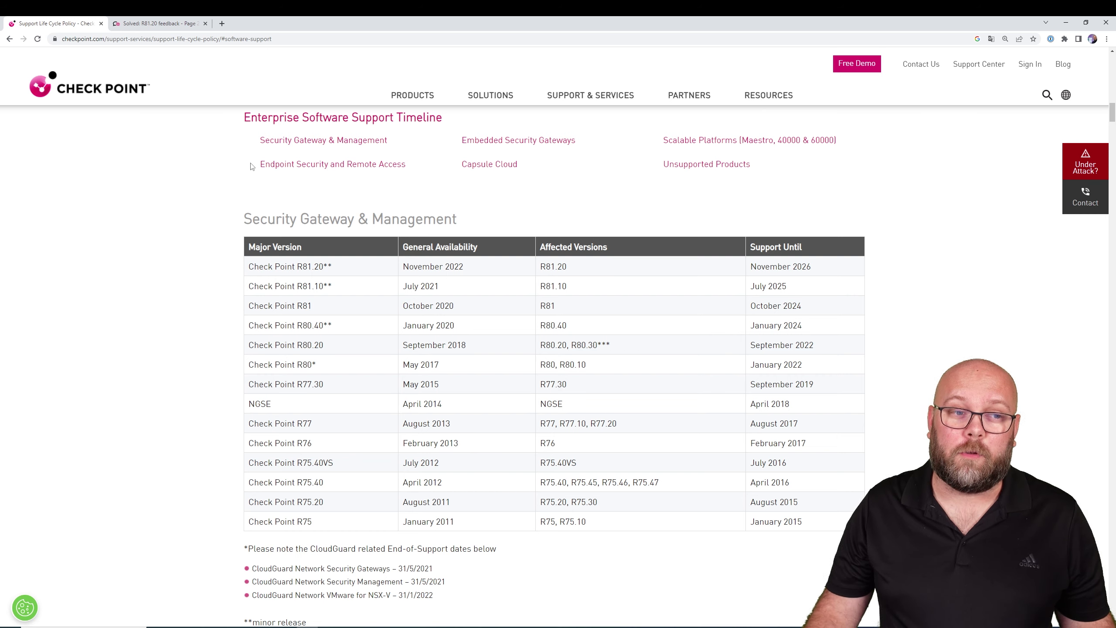
Step: Open the CheckMates R81.20 feedback discussion about extending the October 2024 end-of-support date
left_click(174, 24)
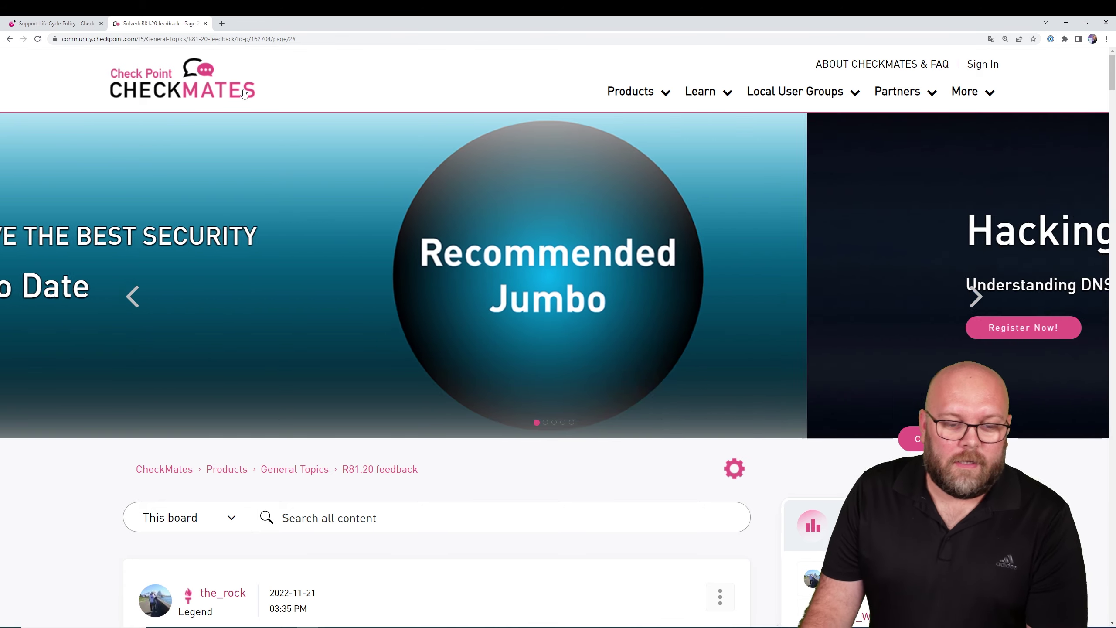
scroll(502, 265, "down", 6)
scroll(503, 269, "down", 5)
scroll(502, 269, "down", 4)
scroll(503, 270, "down", 3)
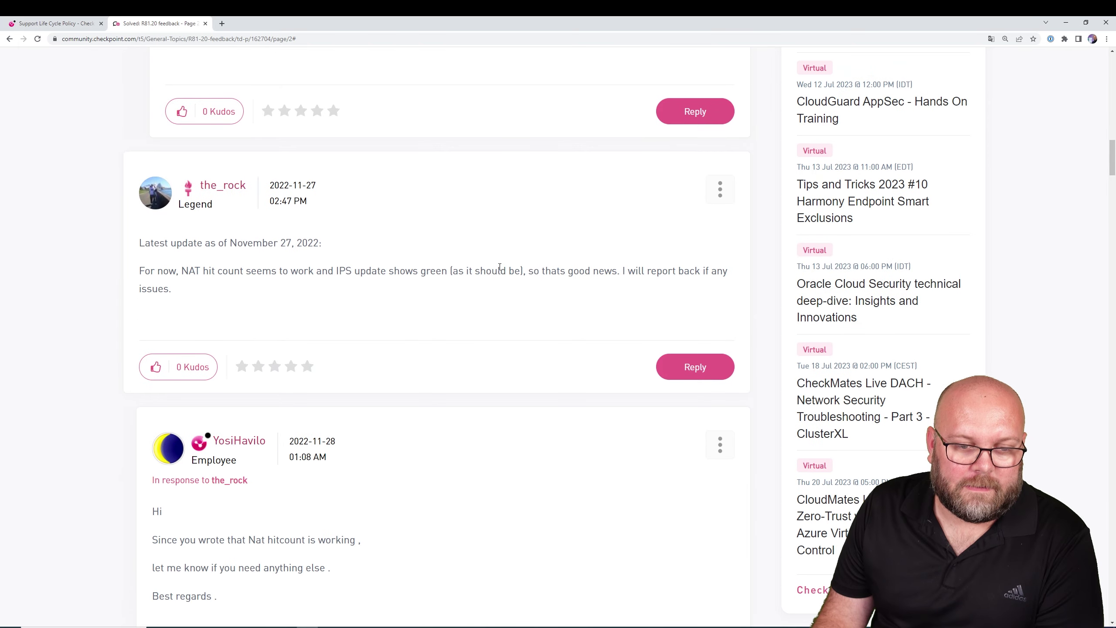
scroll(498, 275, "down", 4)
scroll(497, 275, "down", 5)
scroll(497, 275, "down", 2)
scroll(489, 288, "down", 3)
scroll(476, 312, "down", 4)
scroll(476, 312, "down", 1)
left_click_drag(485, 239, 139, 220)
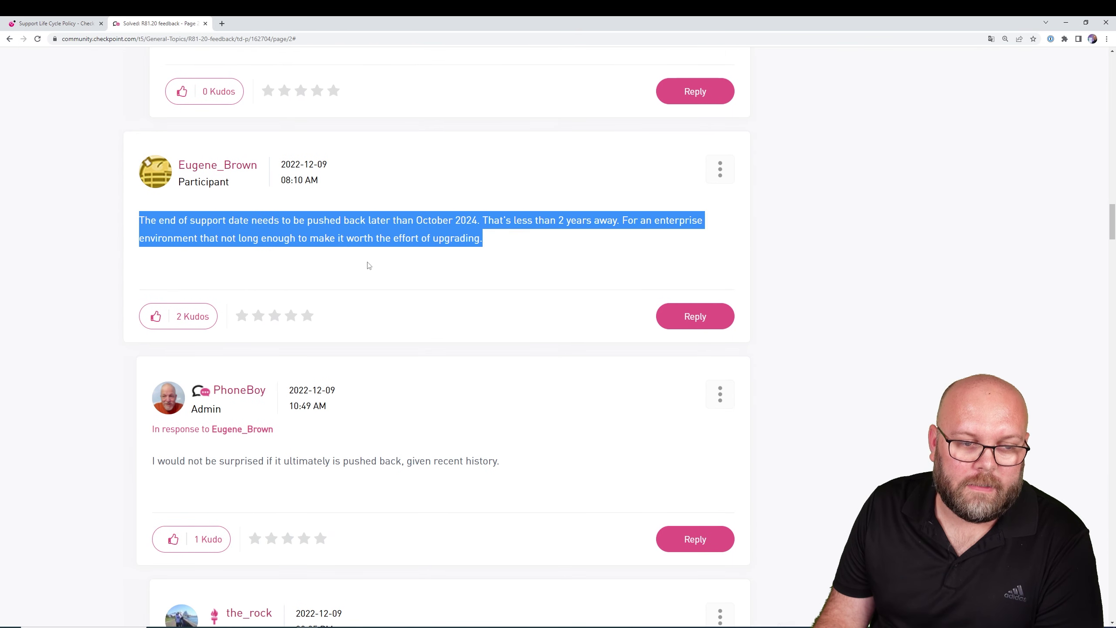
Step: On the Support Life Cycle Policy page, highlight R81.10's 'July 2025' and R81.20's 'November 2026'
left_click(84, 23)
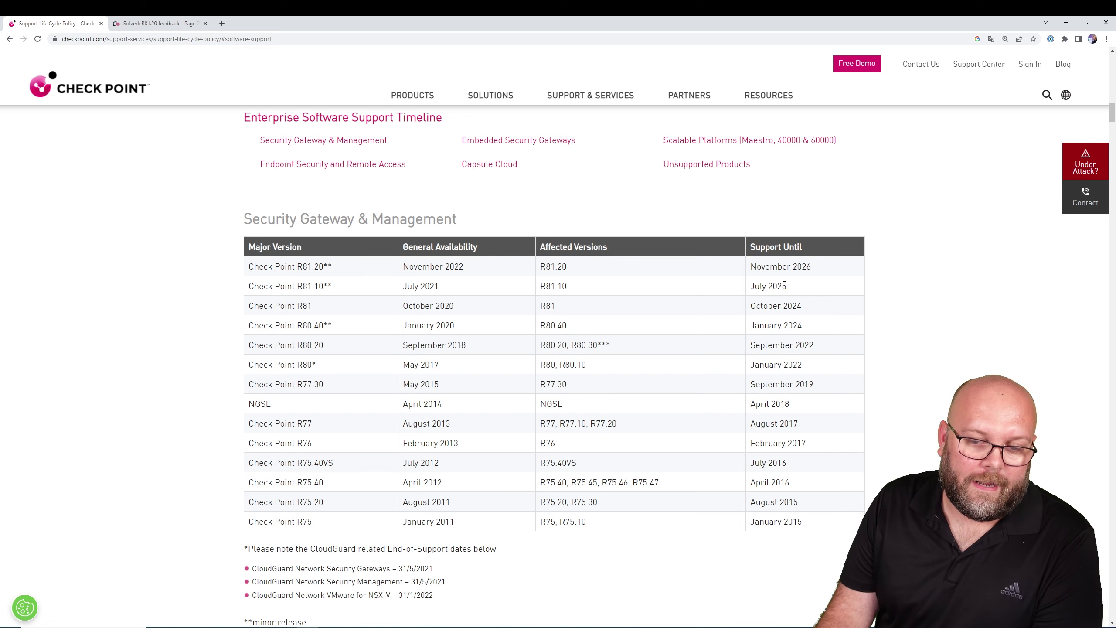
left_click_drag(792, 287, 754, 284)
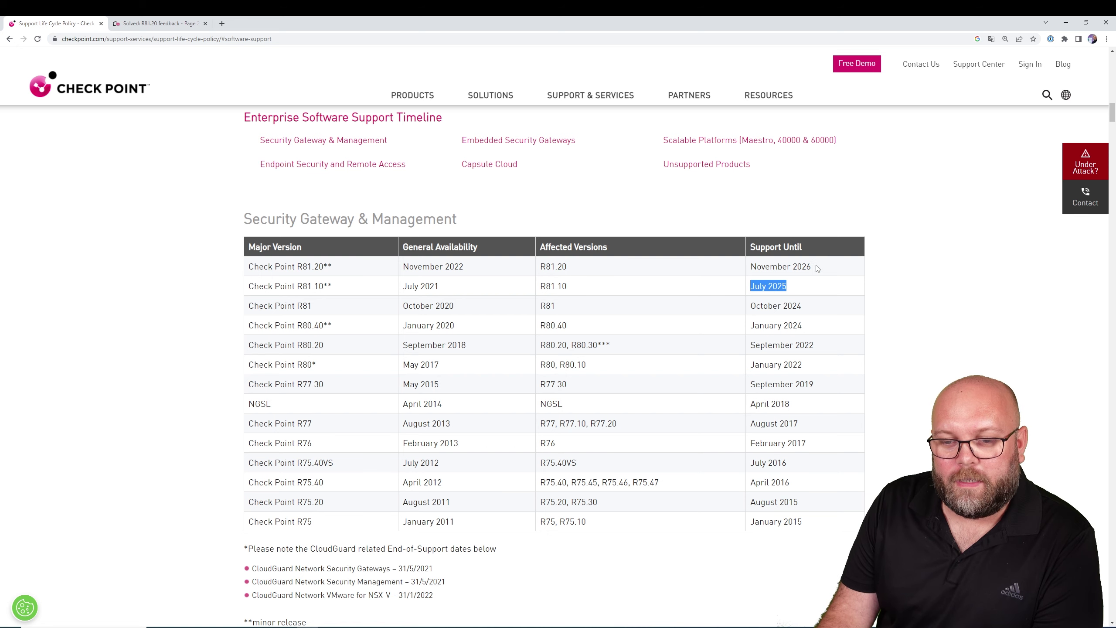
left_click_drag(818, 267, 748, 268)
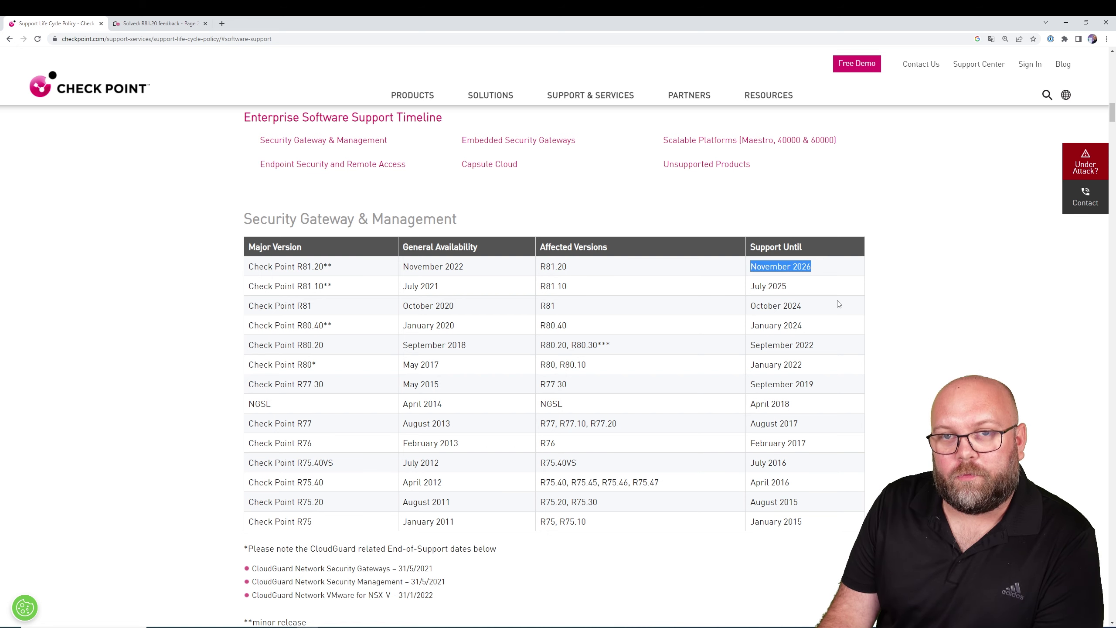